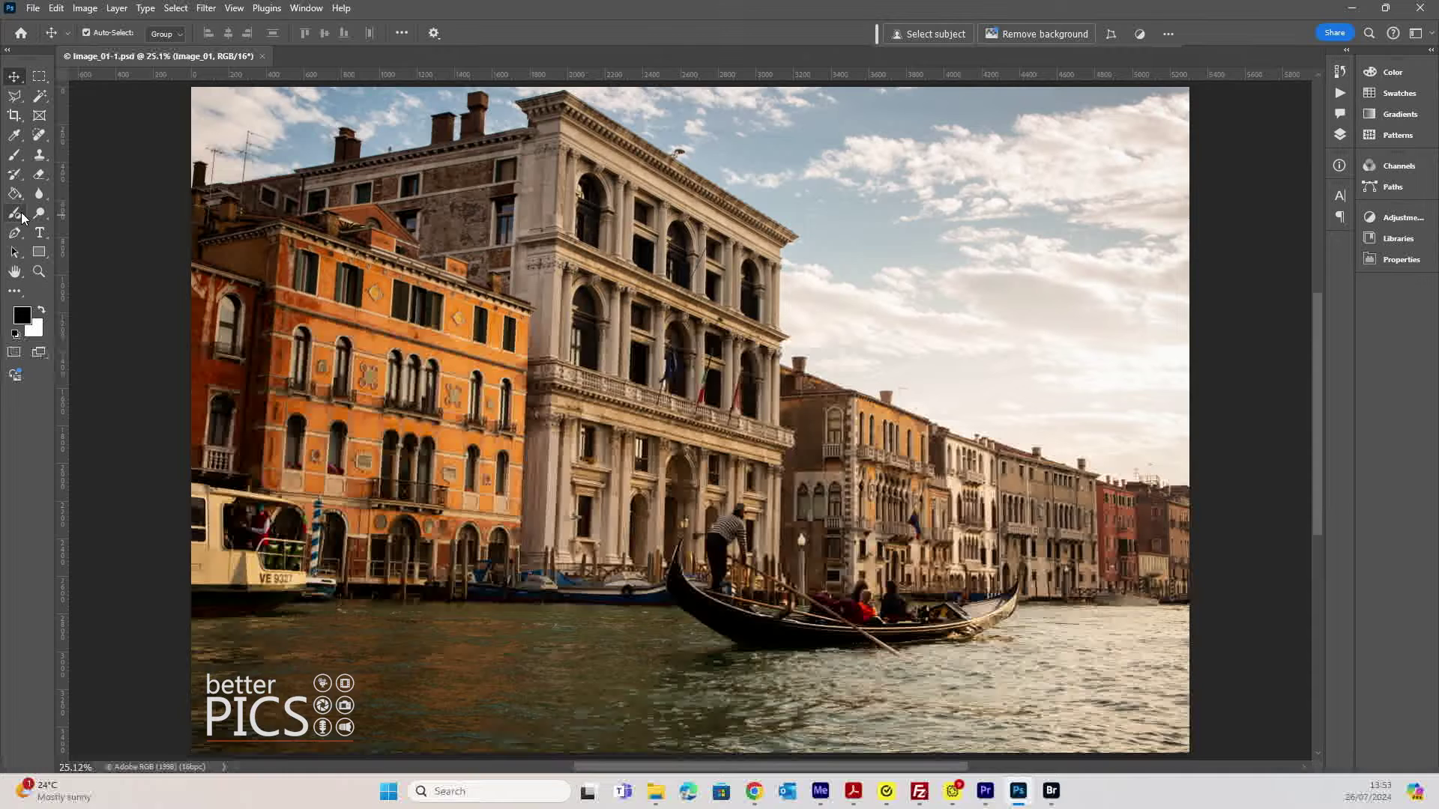
Switch to the Curves Adjustment Brush and move its adjustment-type settings group left in the options bar
left_click(15, 214)
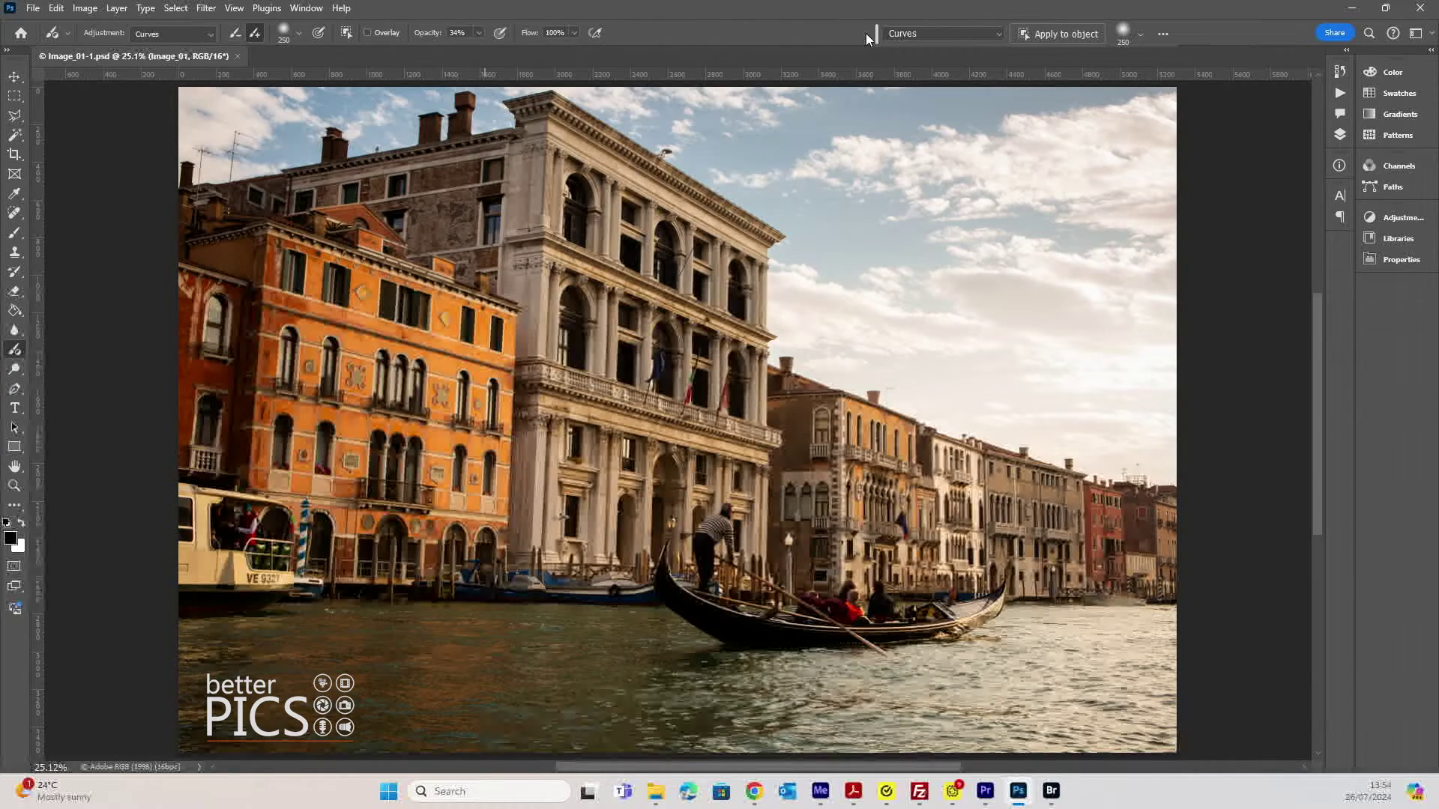
left_click_drag(880, 30, 788, 31)
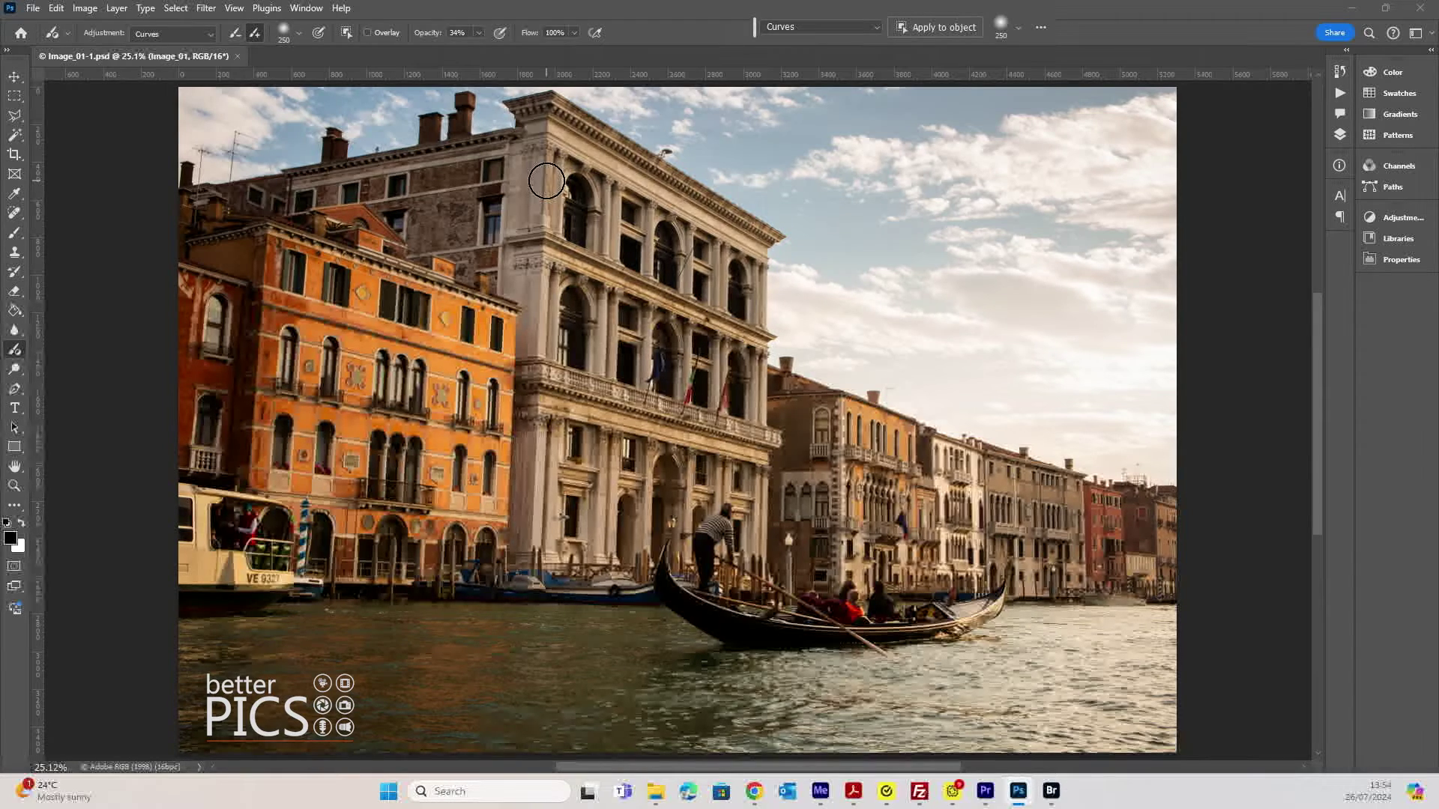
Show the Layers panel with Image_01 and keep Curves as the Adjustment Brush type
left_click(1341, 135)
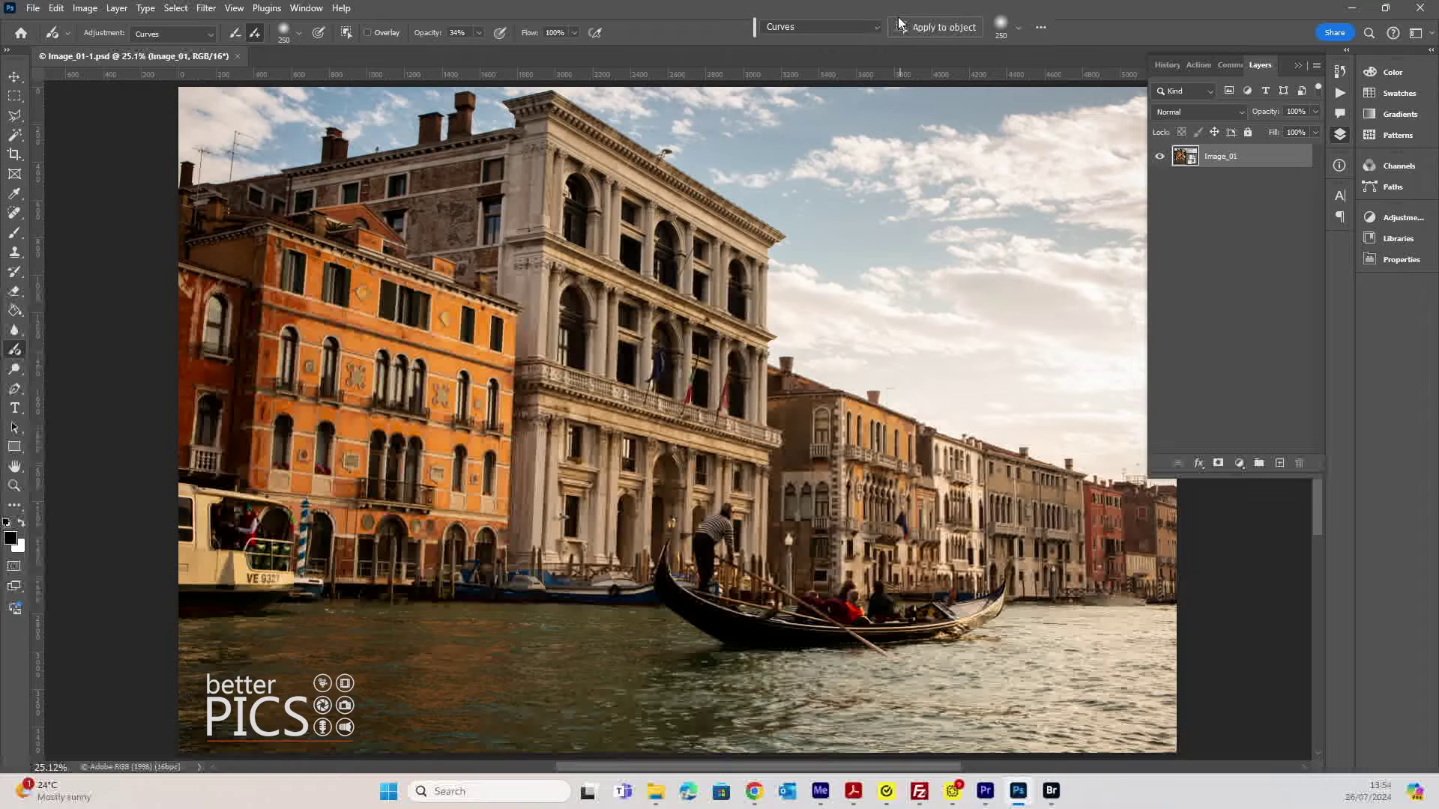
left_click(845, 27)
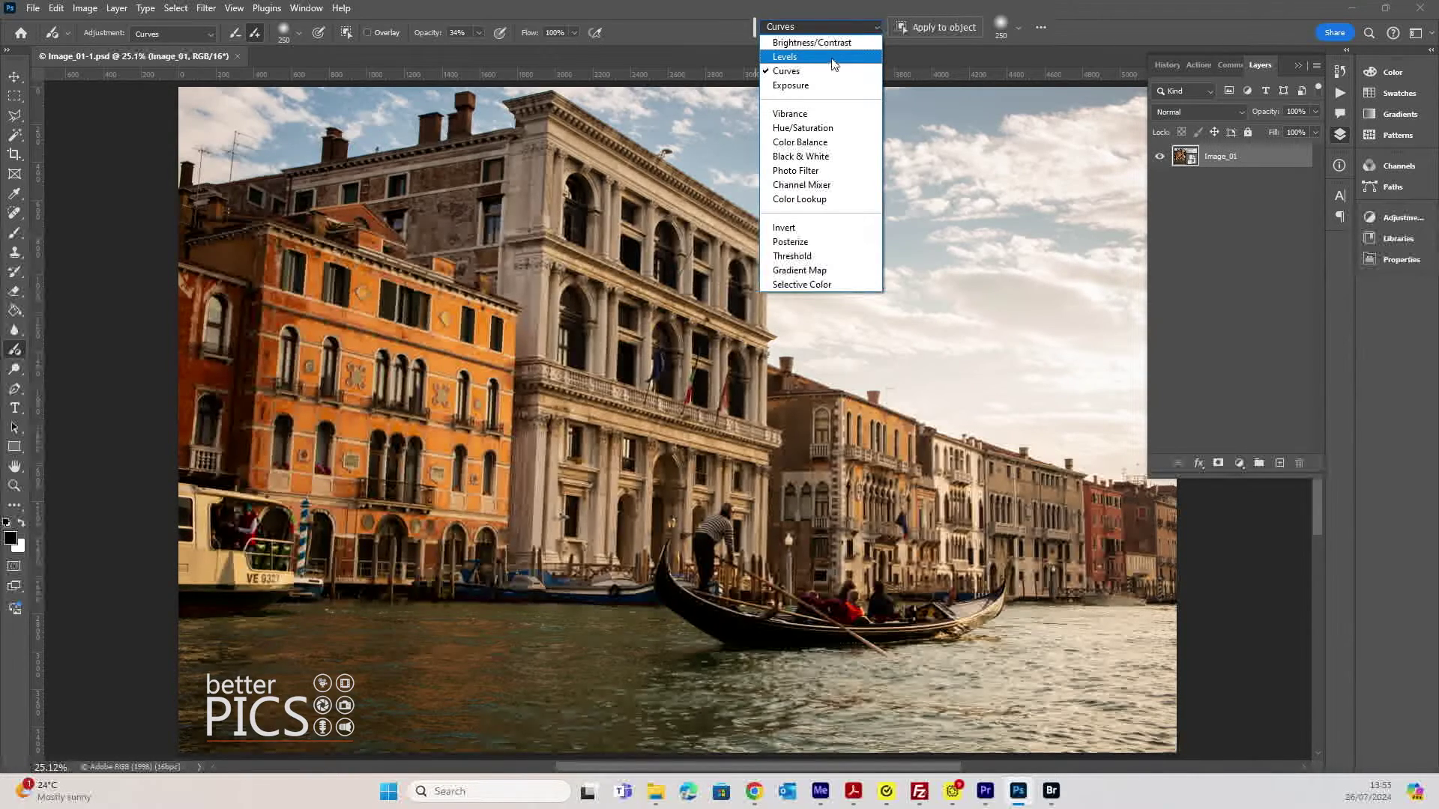
left_click(798, 70)
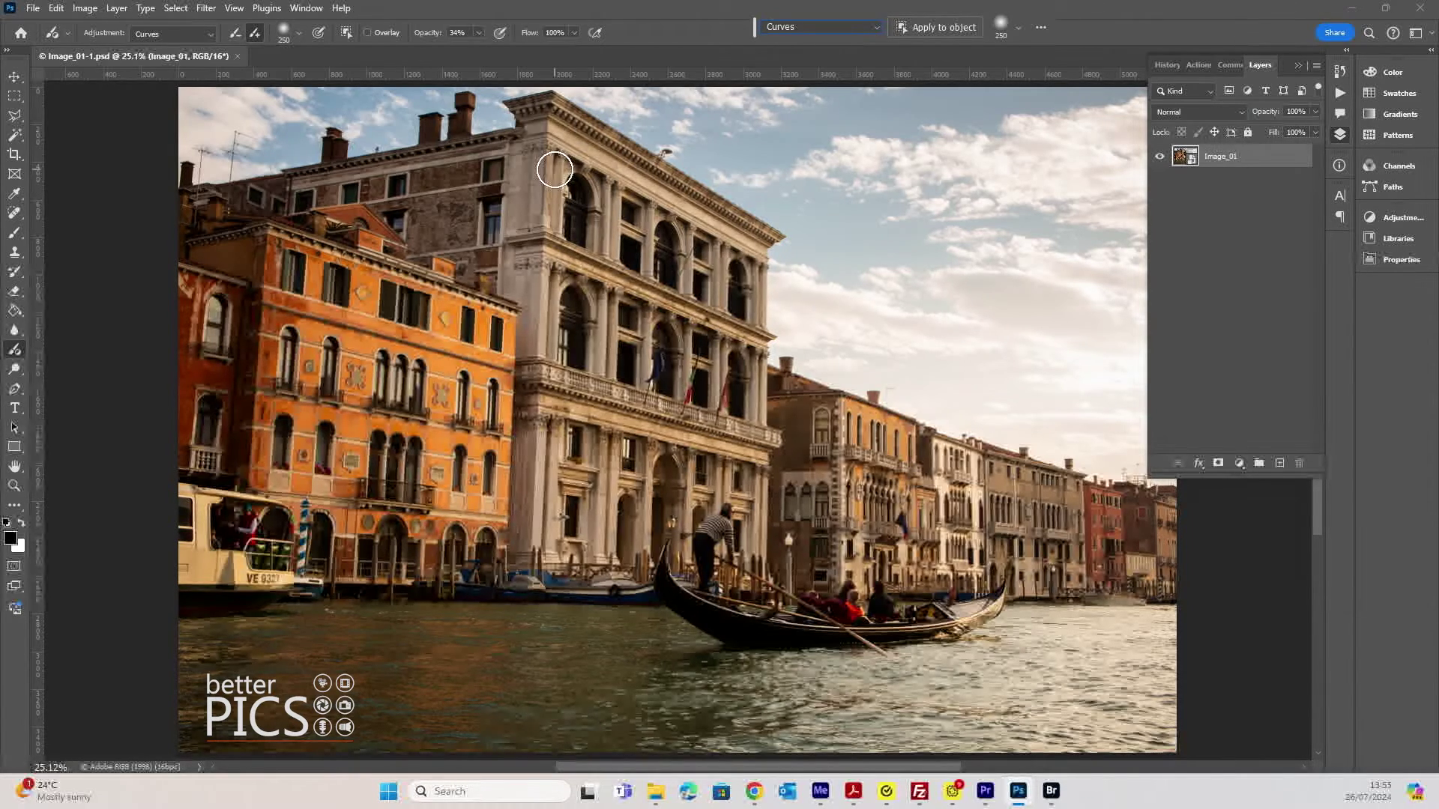
Set the brush to 314 px Size and 0% Hardness, and enable Apply to object
left_click(1017, 29)
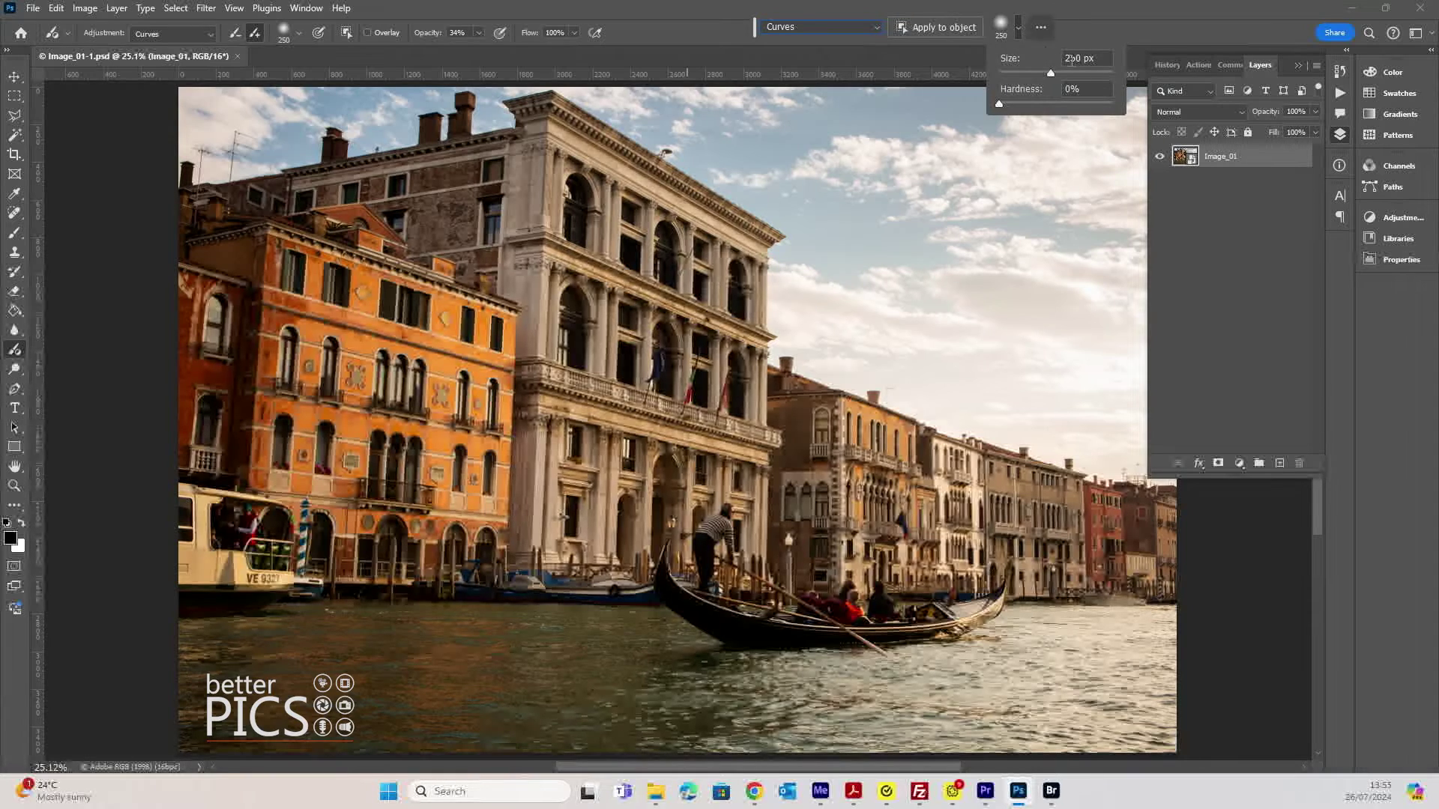
mouse_move(1060, 69)
left_mouse_down()
mouse_move(1091, 66)
mouse_move(1041, 71)
left_mouse_up()
mouse_move(1028, 107)
left_mouse_down()
mouse_move(1080, 104)
mouse_move(974, 109)
mouse_move(1093, 104)
mouse_move(935, 92)
mouse_move(1111, 104)
mouse_move(983, 100)
left_mouse_up()
left_click(1054, 72)
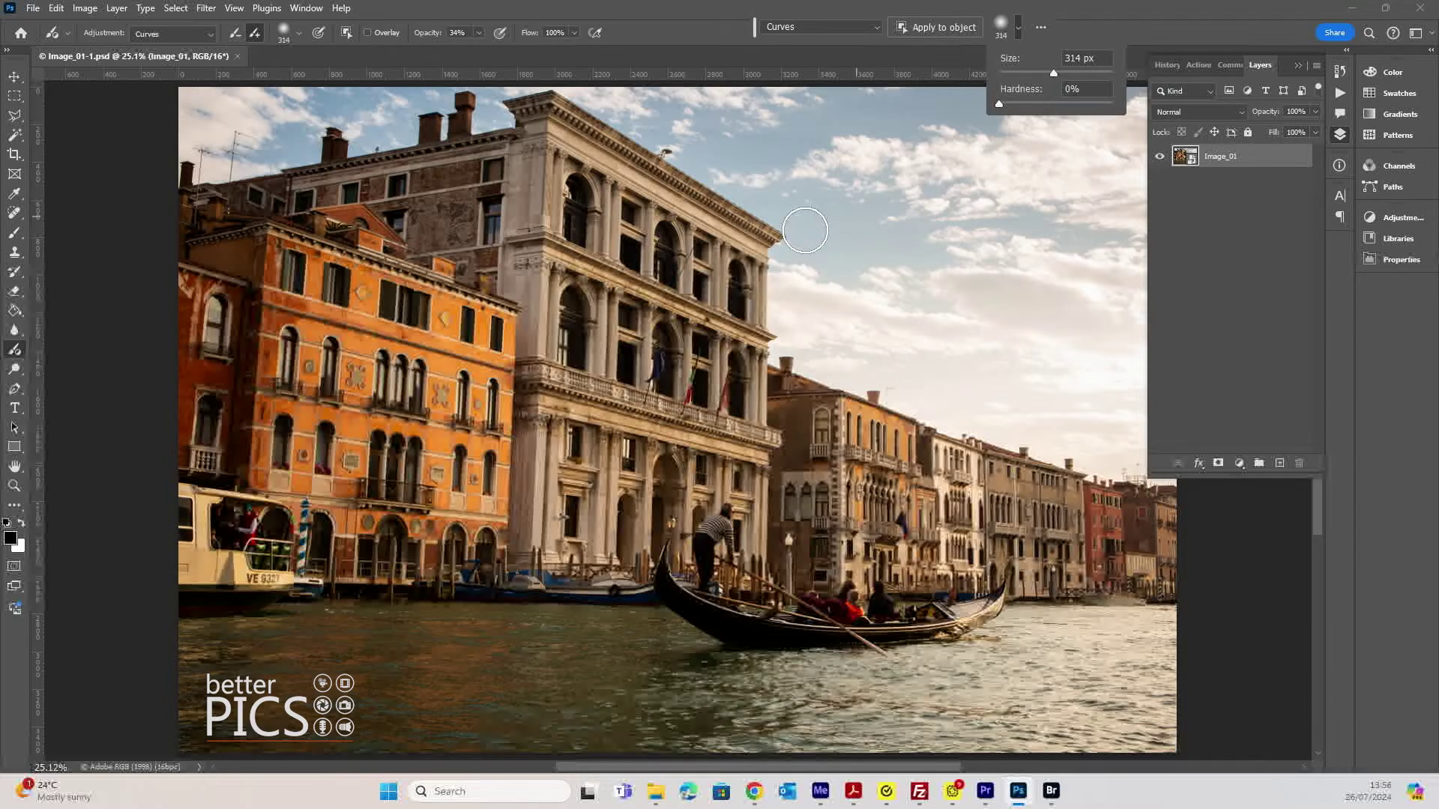
left_click(947, 26)
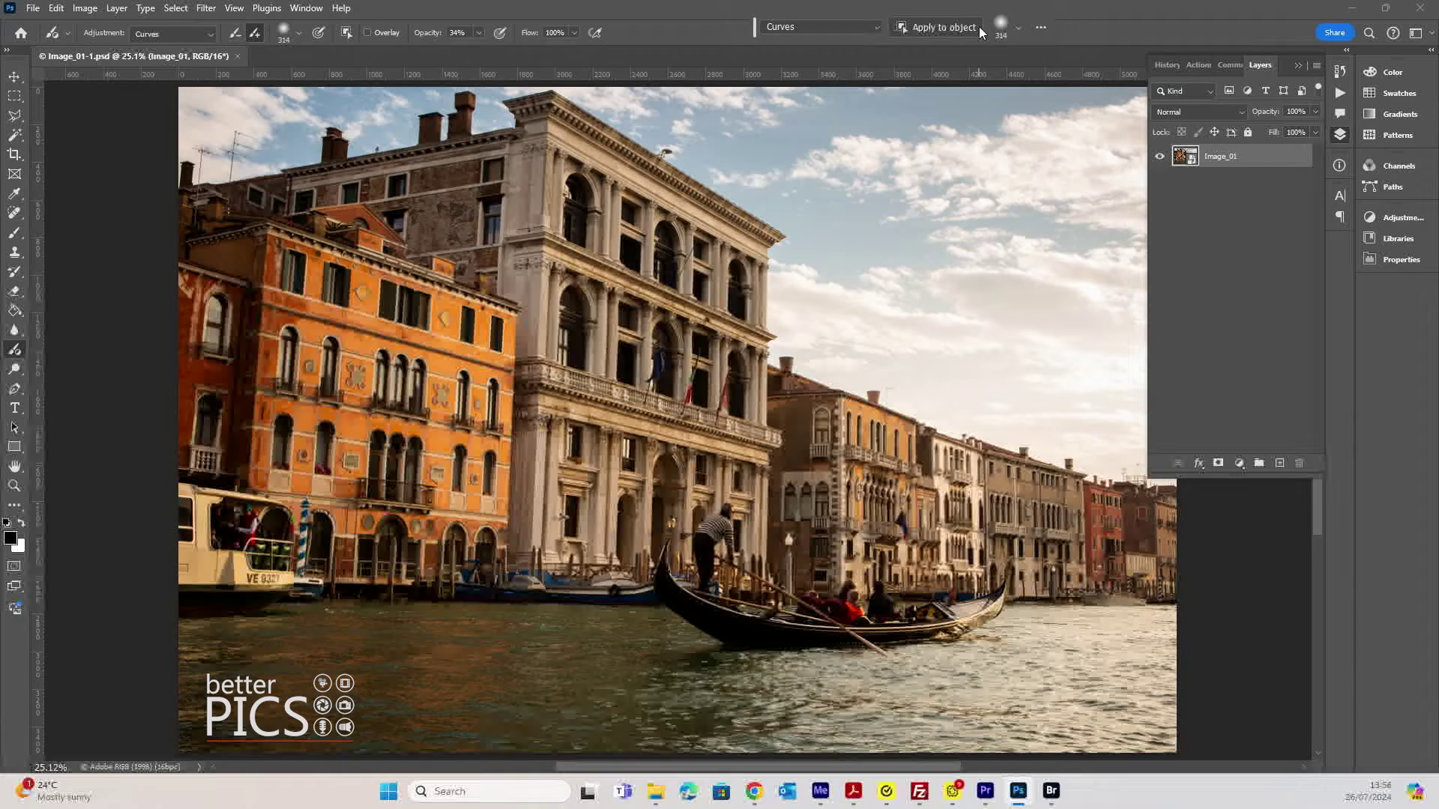
Disable Apply to object and brush across the canal water, creating a masked Curves 1 layer
left_click(943, 27)
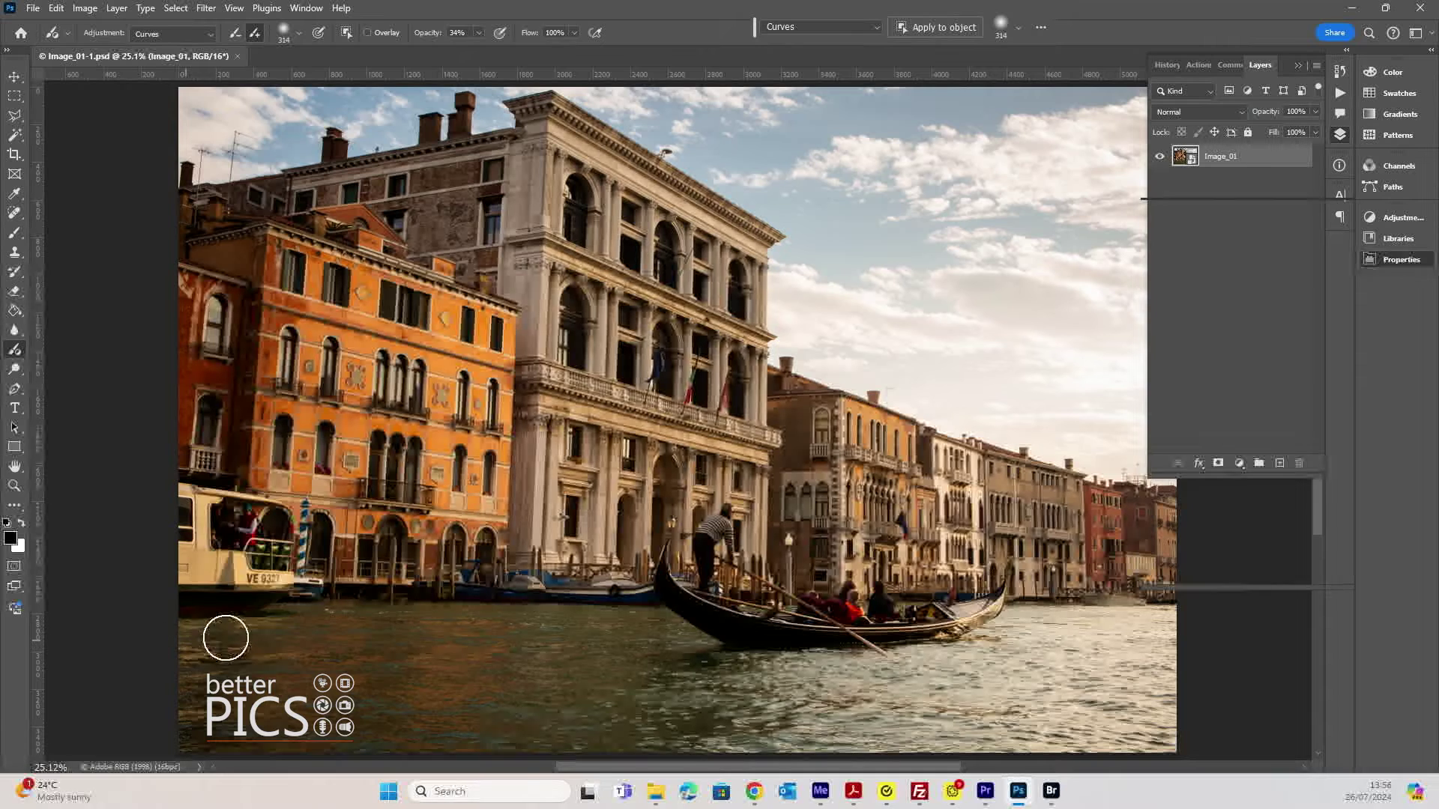
mouse_move(226, 638)
left_mouse_down()
mouse_move(547, 630)
mouse_move(754, 672)
mouse_move(1124, 629)
mouse_move(1154, 664)
mouse_move(1062, 703)
mouse_move(862, 727)
mouse_move(177, 739)
mouse_move(668, 722)
mouse_move(135, 684)
mouse_move(662, 694)
mouse_move(533, 665)
mouse_move(742, 669)
mouse_move(884, 715)
mouse_move(410, 719)
mouse_move(1177, 673)
mouse_move(122, 720)
mouse_move(246, 693)
left_mouse_up()
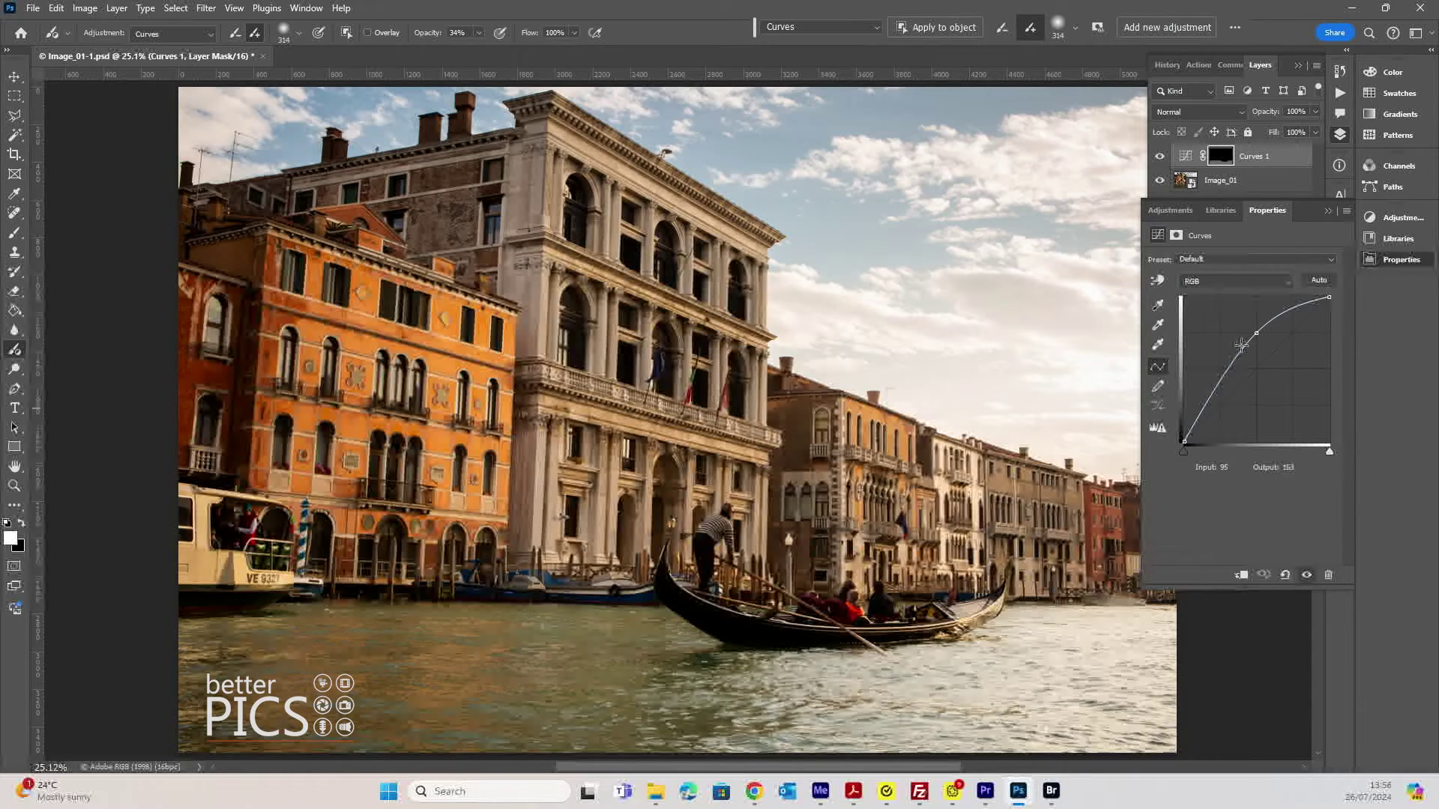
Paint the whole canal at 100% opacity and set the Curves point to input 148, output 113
mouse_move(1256, 333)
left_mouse_down()
mouse_move(1293, 380)
mouse_move(1267, 337)
mouse_move(1285, 374)
mouse_move(1246, 340)
mouse_move(1278, 368)
mouse_move(1260, 356)
left_mouse_up()
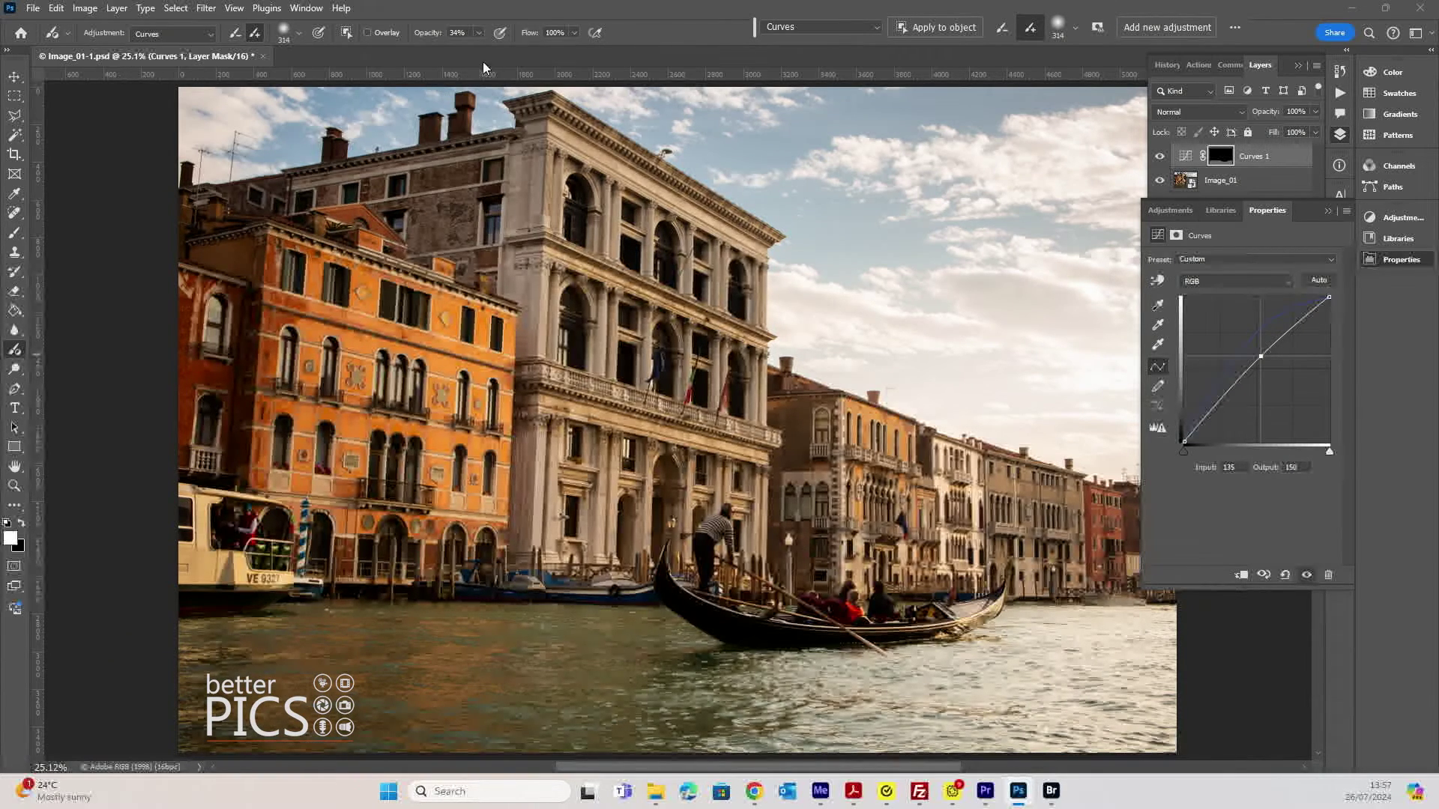
left_click_drag(425, 32, 595, 32)
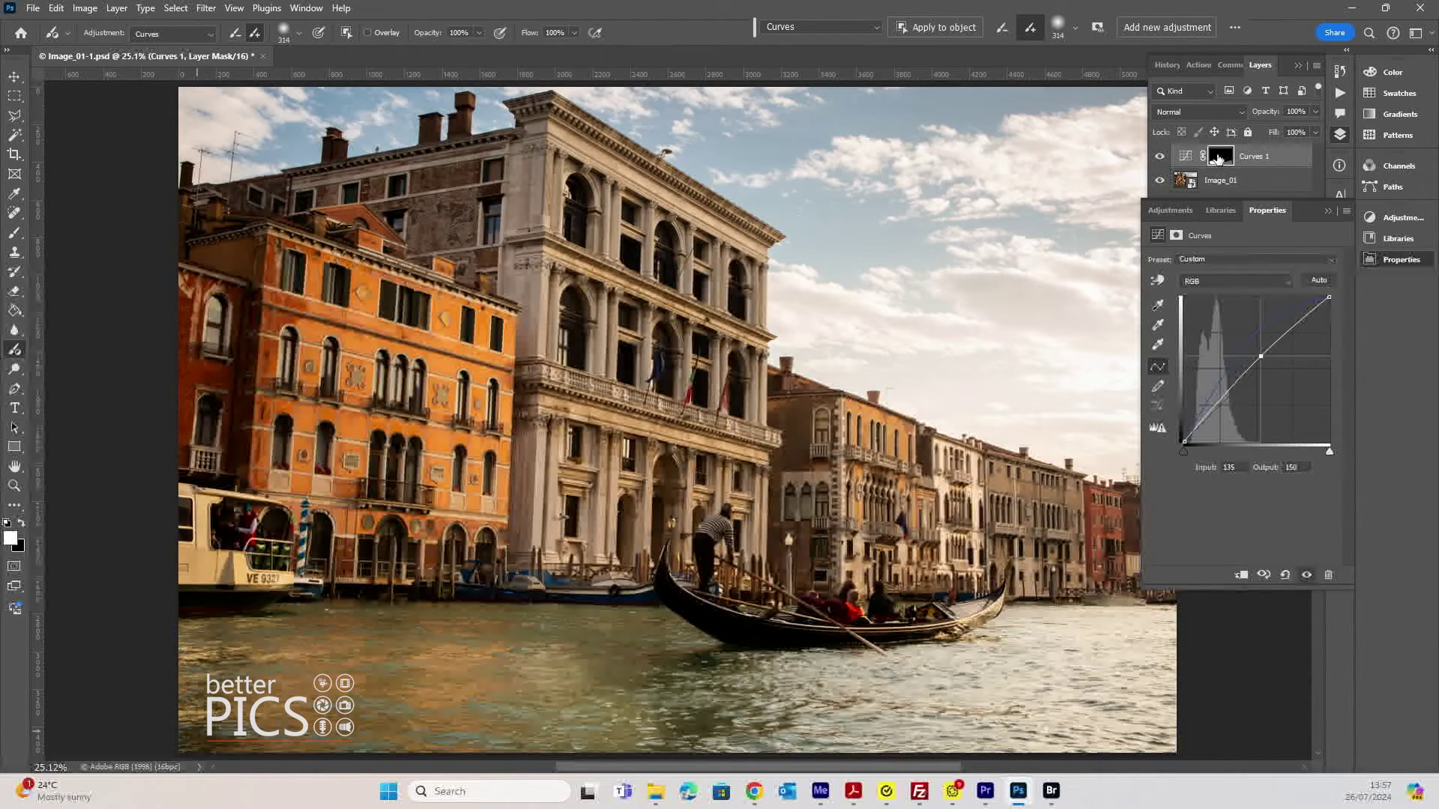
left_click_drag(565, 630, 403, 636)
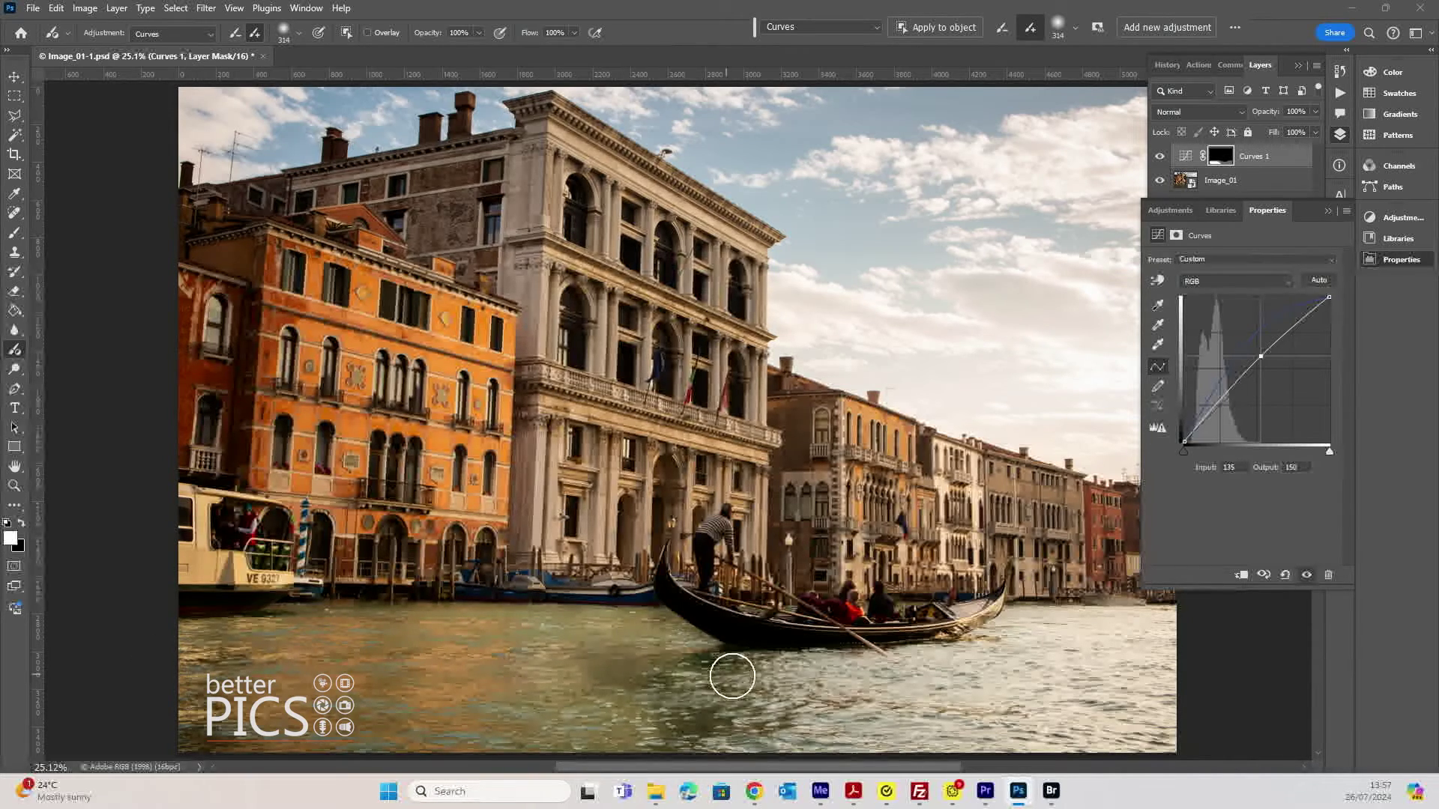
mouse_move(733, 677)
left_mouse_down()
mouse_move(848, 692)
mouse_move(560, 681)
mouse_move(1037, 710)
mouse_move(565, 747)
mouse_move(1152, 722)
mouse_move(942, 732)
mouse_move(979, 690)
mouse_move(1142, 641)
mouse_move(970, 655)
mouse_move(764, 706)
mouse_move(1021, 696)
left_mouse_up()
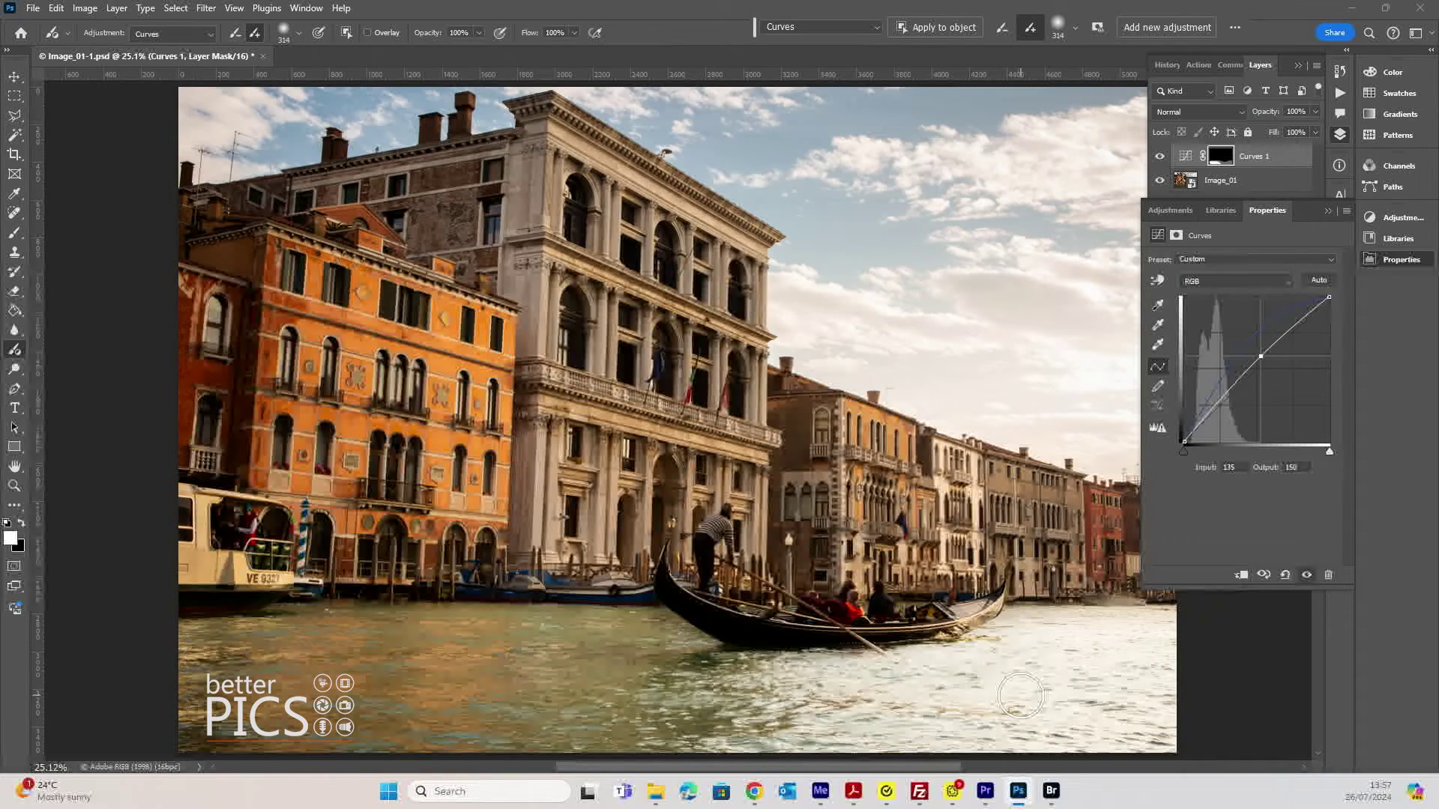
mouse_move(1260, 357)
left_mouse_down()
mouse_move(1283, 391)
mouse_move(1267, 341)
mouse_move(1286, 378)
mouse_move(1261, 360)
left_mouse_up()
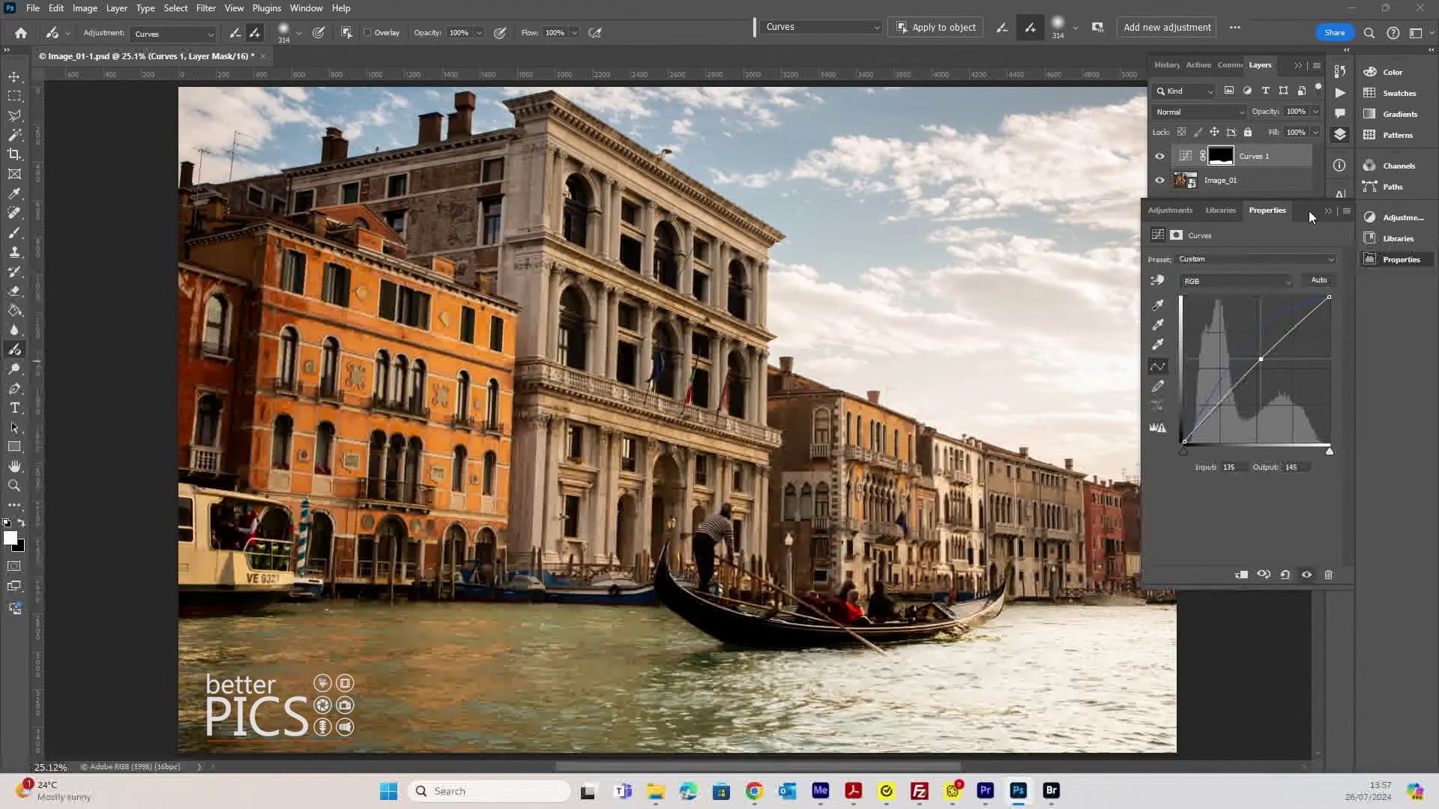
left_click_drag(1309, 210, 1308, 424)
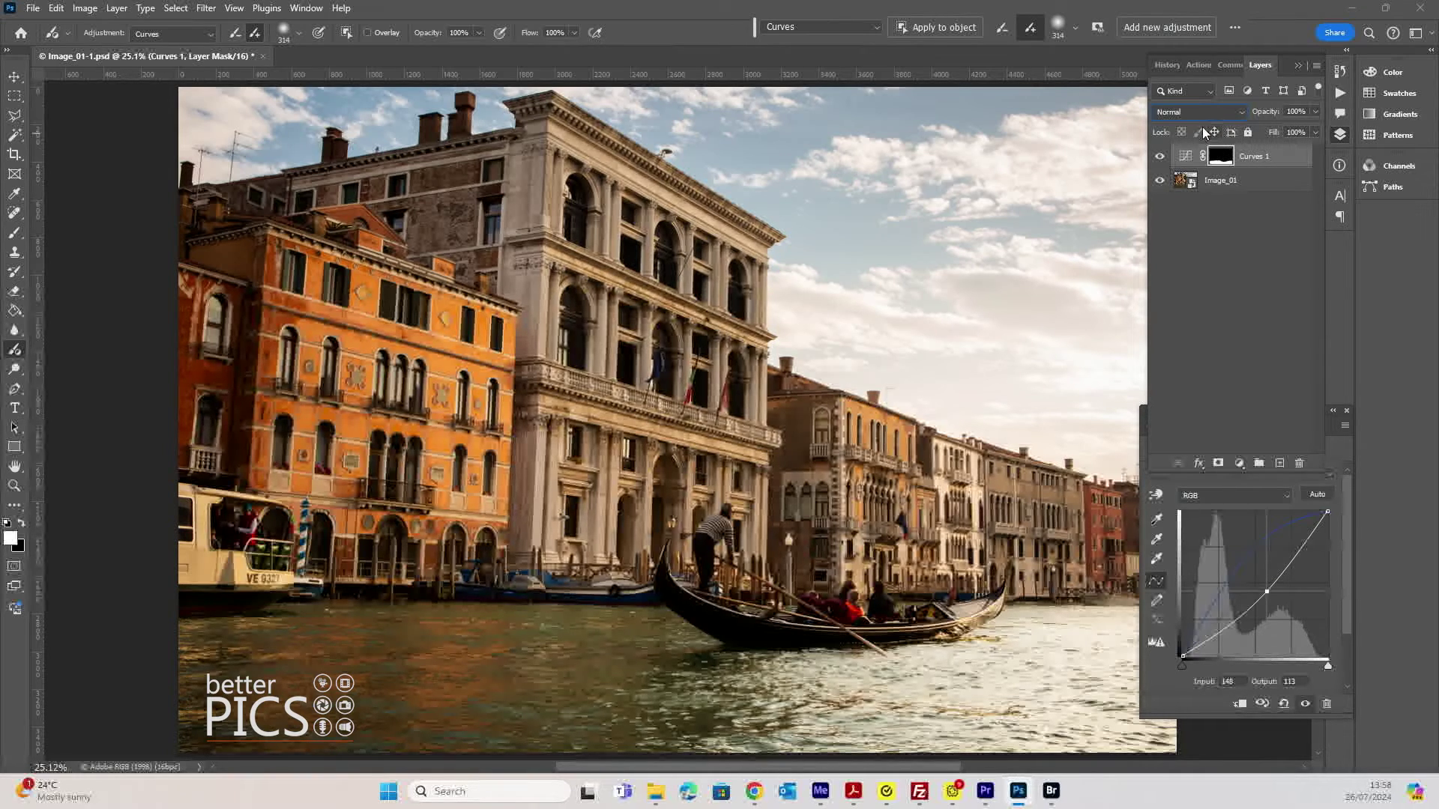
Preview blend modes for Curves 1, then dismiss the list leaving it at Normal
left_click(1241, 114)
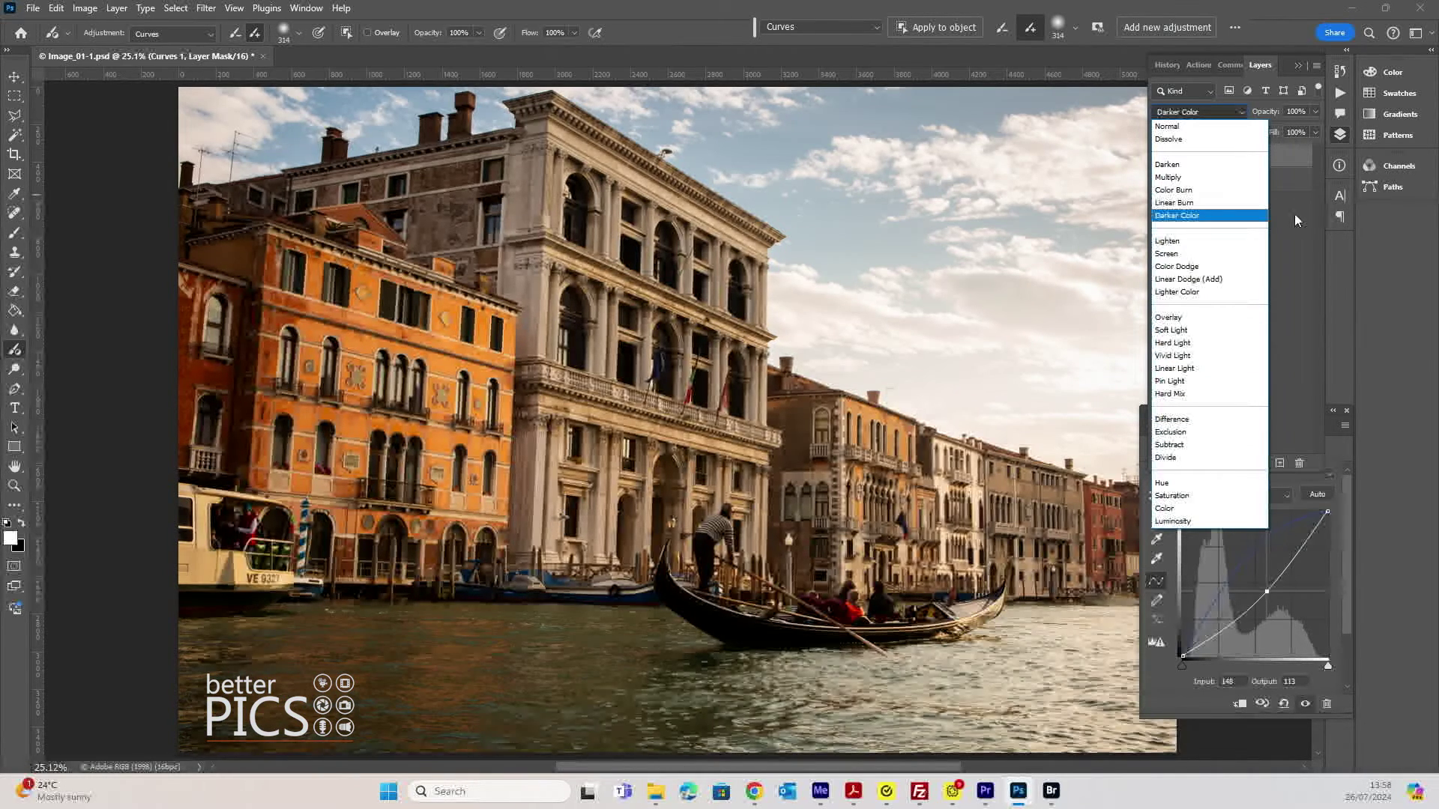
left_click(1294, 213)
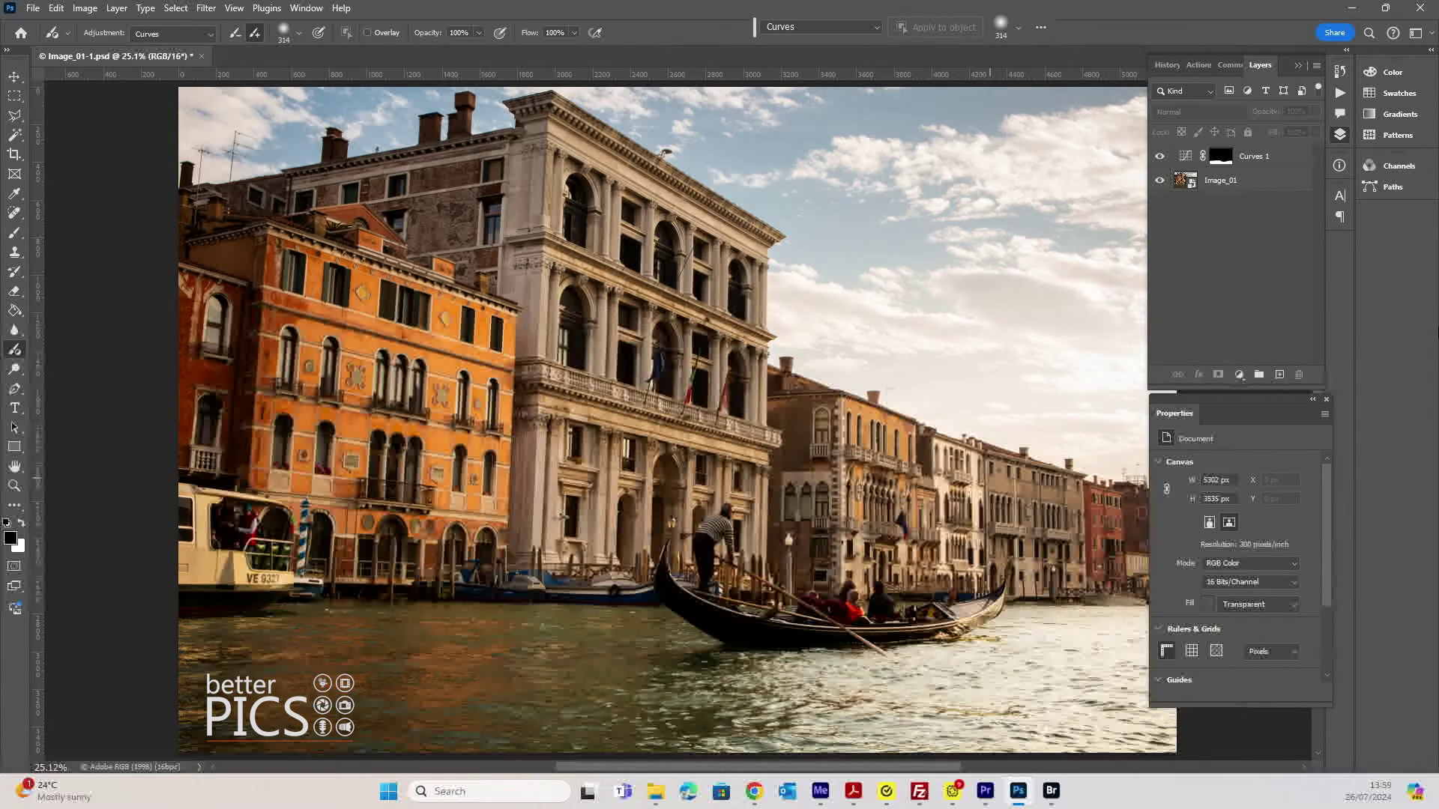
Switch the Adjustment Brush to Hue/Saturation and begin painting over the buildings
left_click(818, 27)
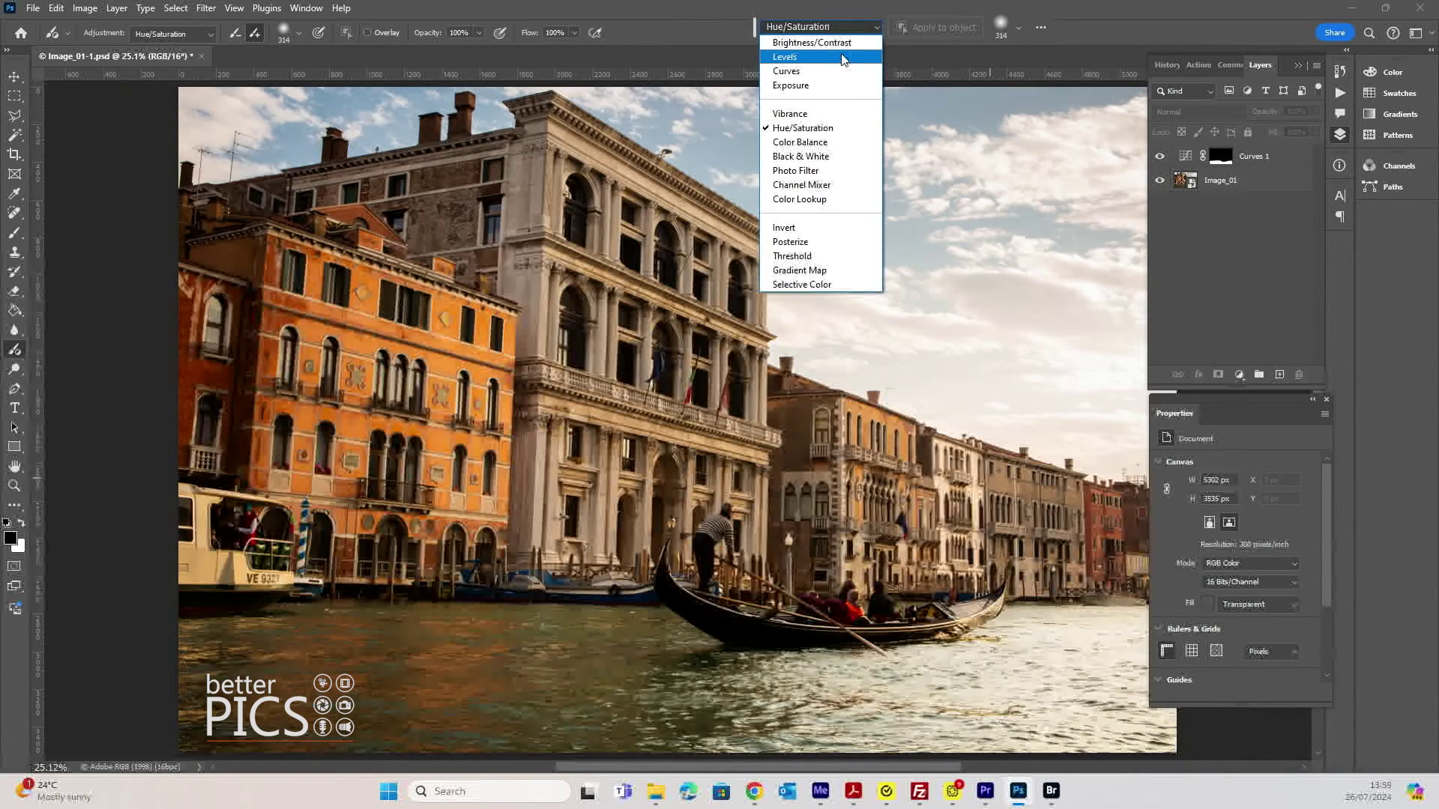
left_click(837, 134)
mouse_move(539, 184)
left_mouse_down()
mouse_move(393, 197)
mouse_move(207, 249)
mouse_move(563, 153)
mouse_move(197, 240)
mouse_move(490, 193)
left_mouse_up()
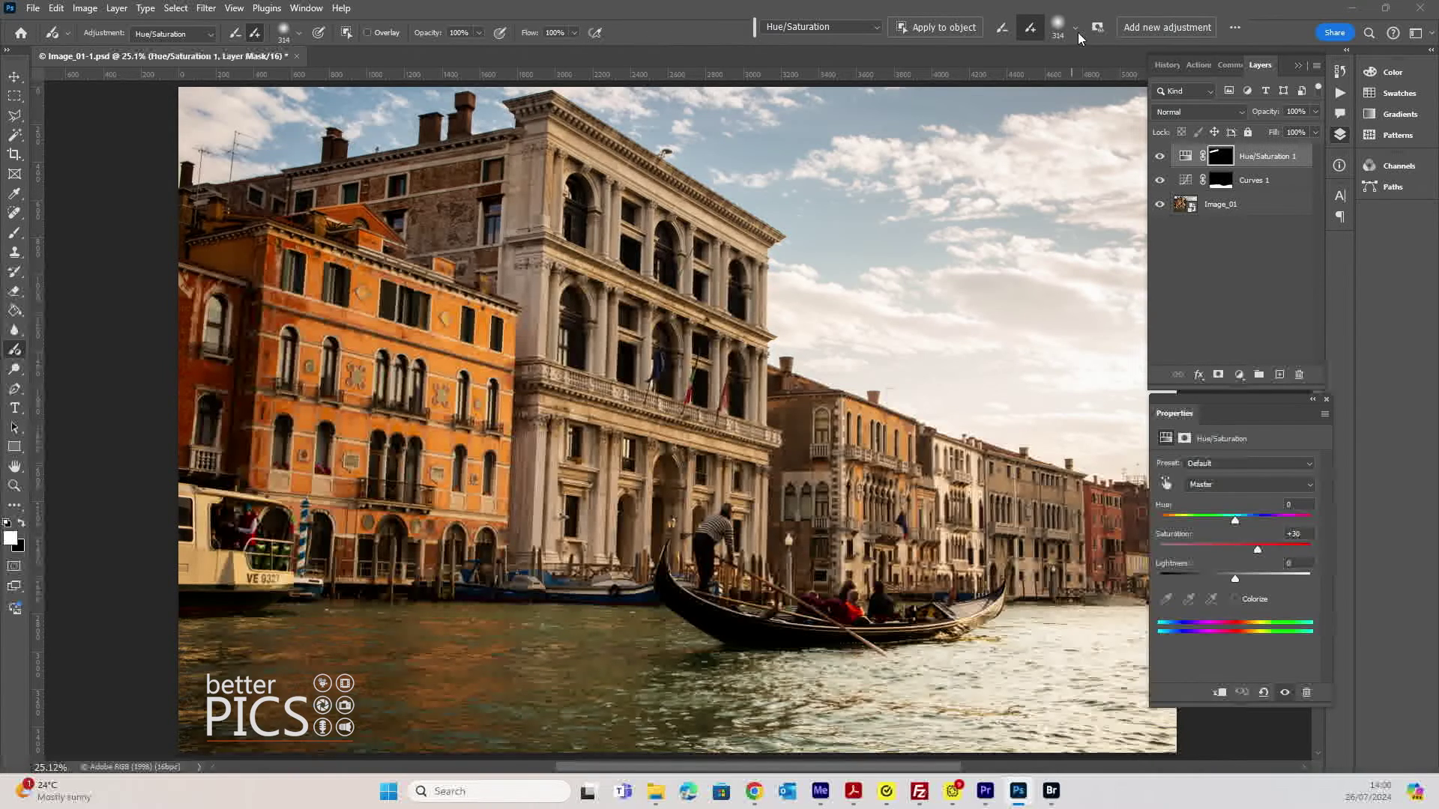
Enlarge the brush to paint across the buildings, then set the brush Size to 507 px
left_click(1077, 31)
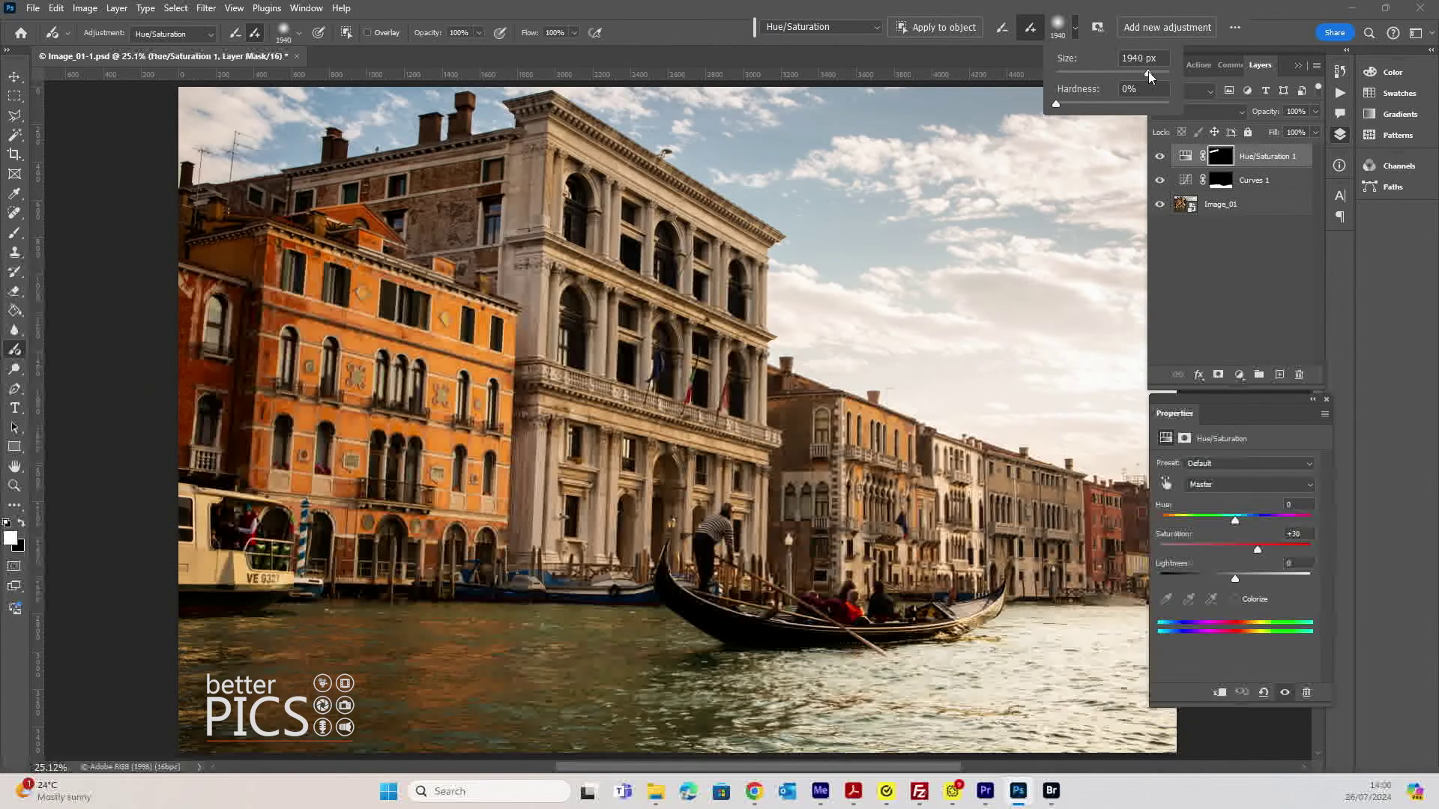
left_click(547, 326)
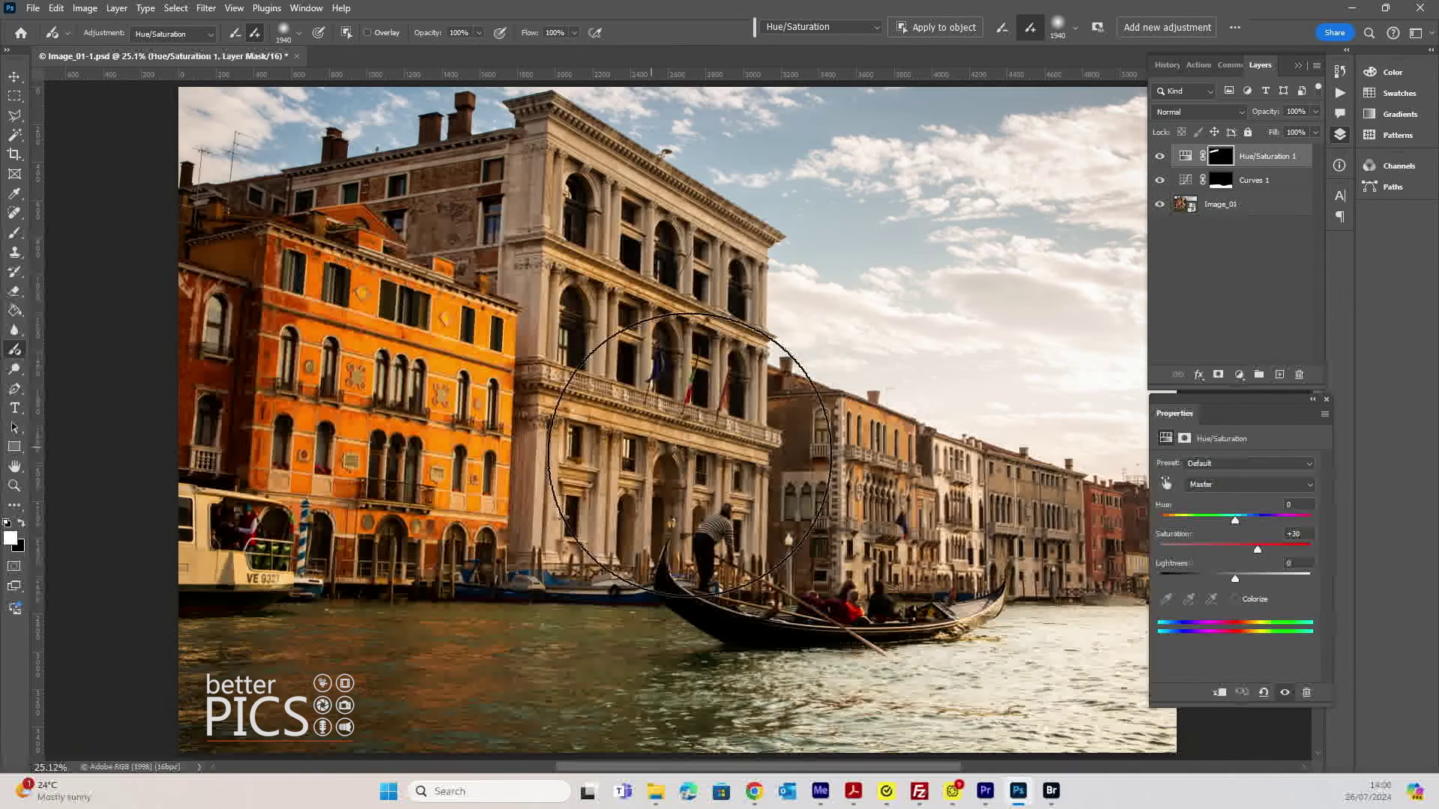
mouse_move(689, 453)
left_mouse_down()
mouse_move(757, 449)
mouse_move(622, 300)
mouse_move(360, 262)
mouse_move(718, 239)
left_mouse_up()
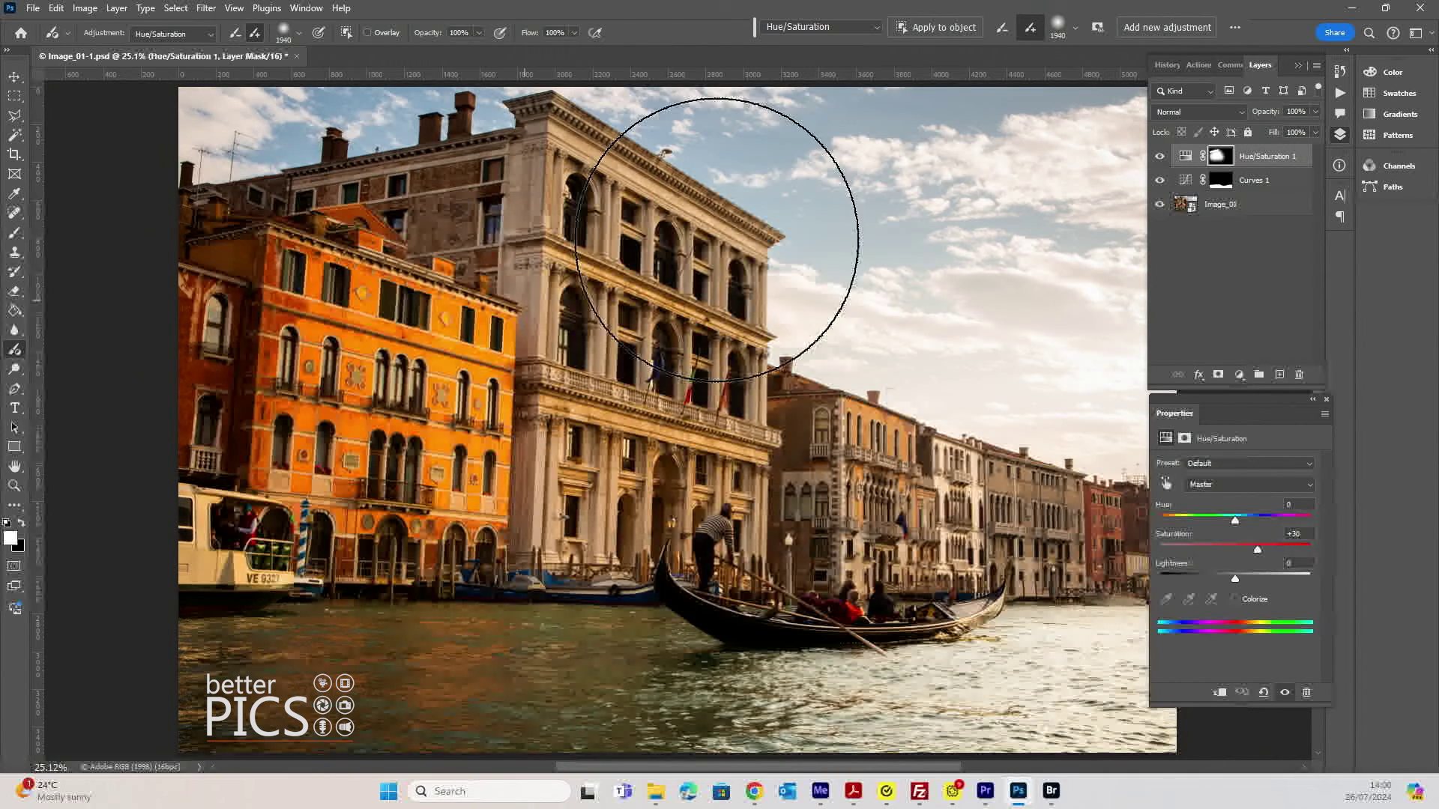
left_click(1076, 29)
left_click(1119, 72)
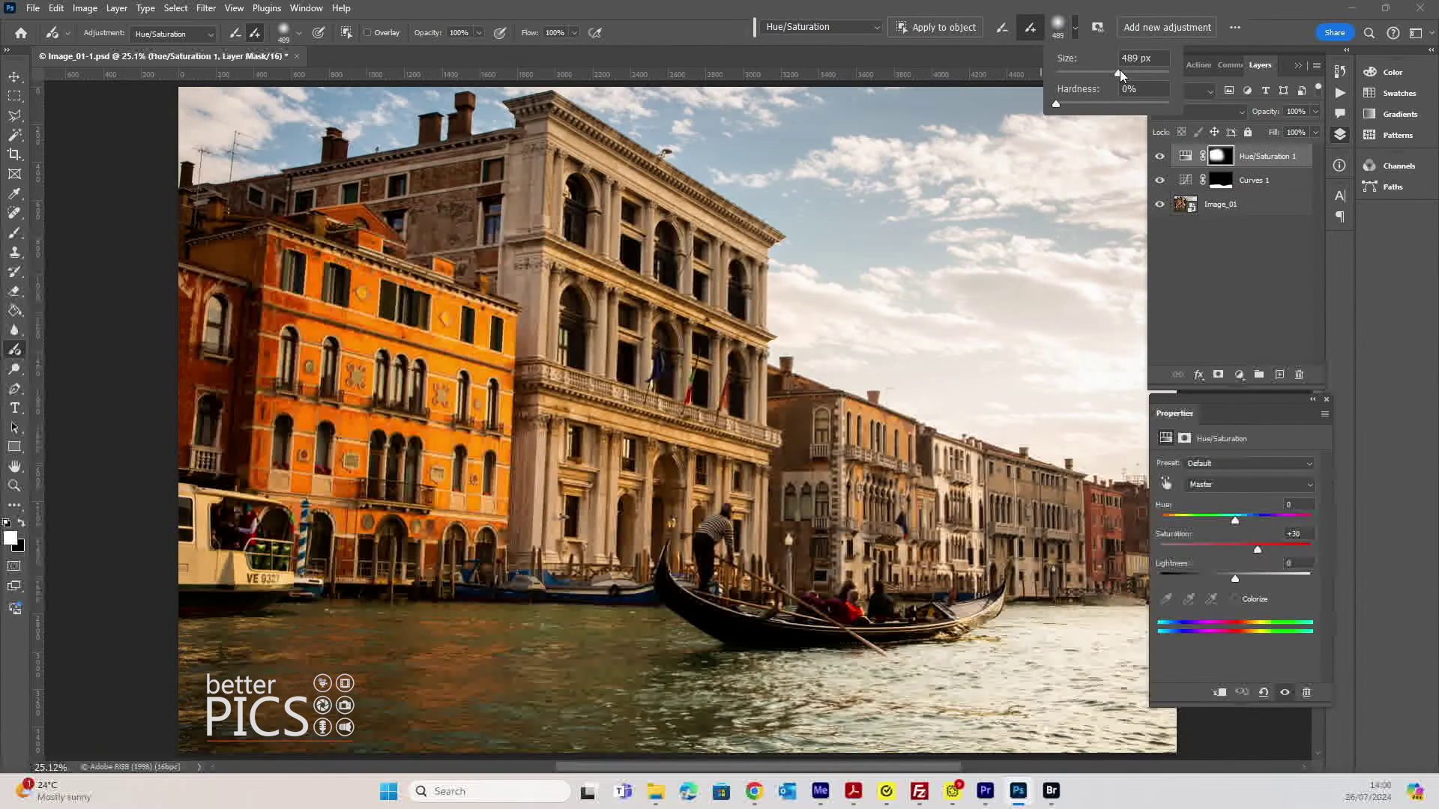
left_click(809, 450)
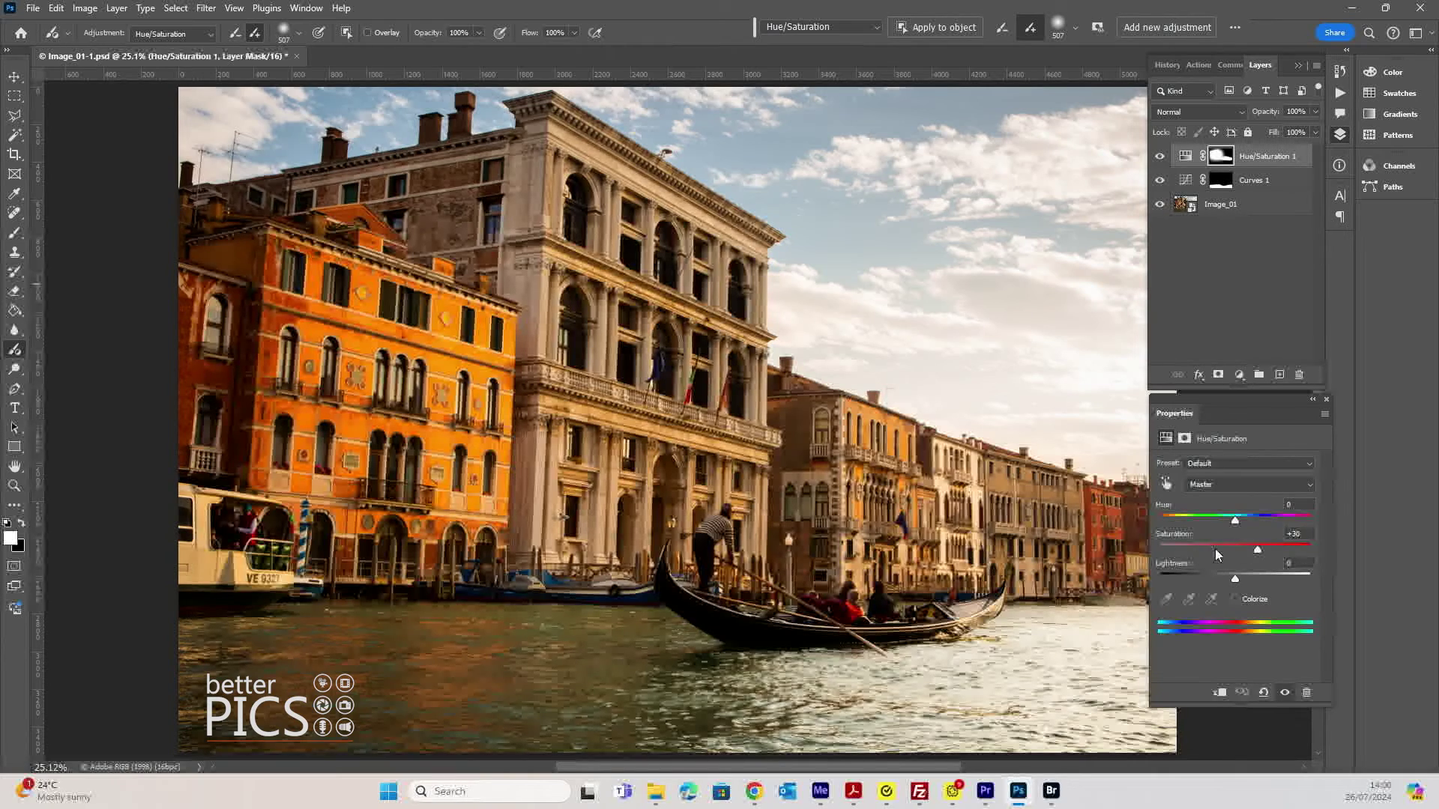
Drag the Hue/Saturation 1 Saturation slider down to +28 for a subtler building boost
left_click_drag(1257, 552, 1235, 520)
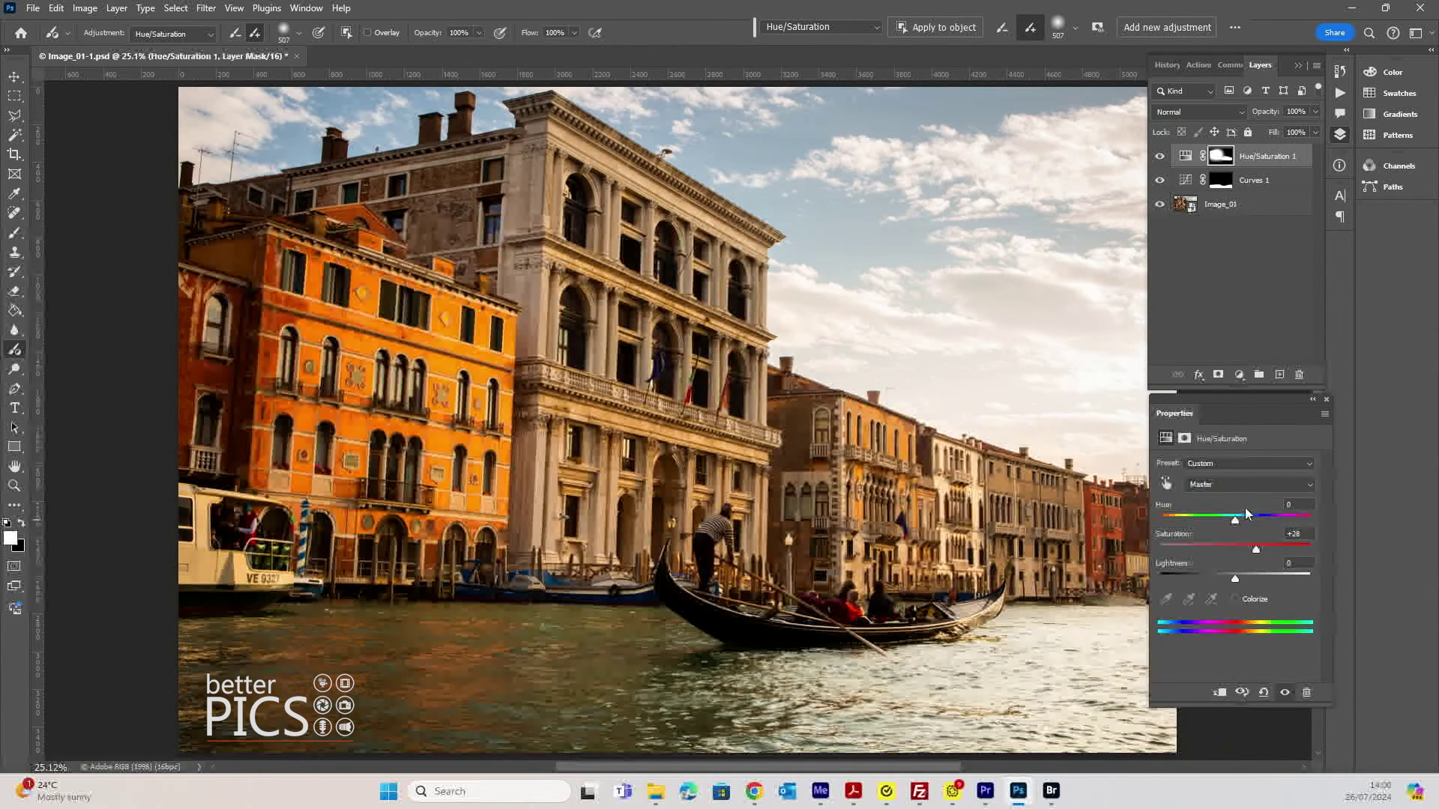